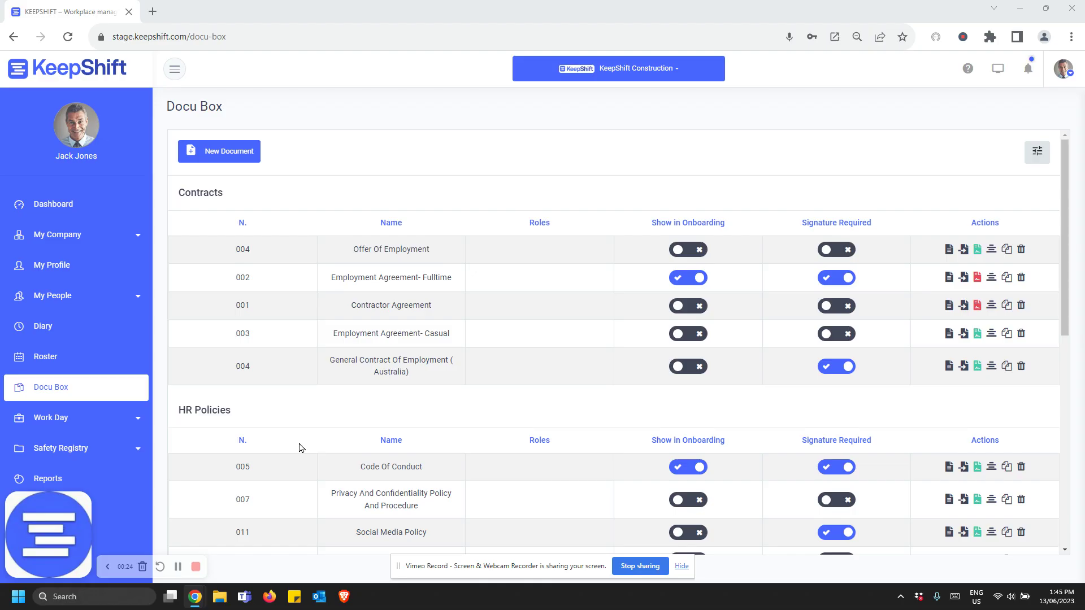
# - Look through the document categories on the first two pages of the Docu Box list and return to page 1
pyautogui.scroll(-4, 300, 448)
pyautogui.scroll(4, 300, 448)
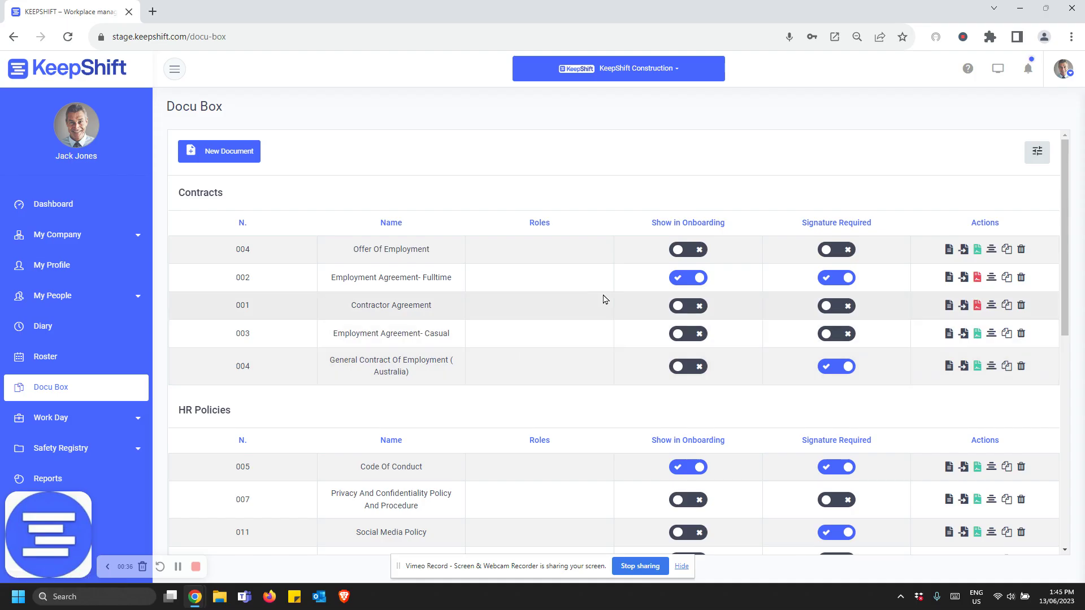
pyautogui.scroll(-6, 603, 300)
pyautogui.scroll(-2, 601, 307)
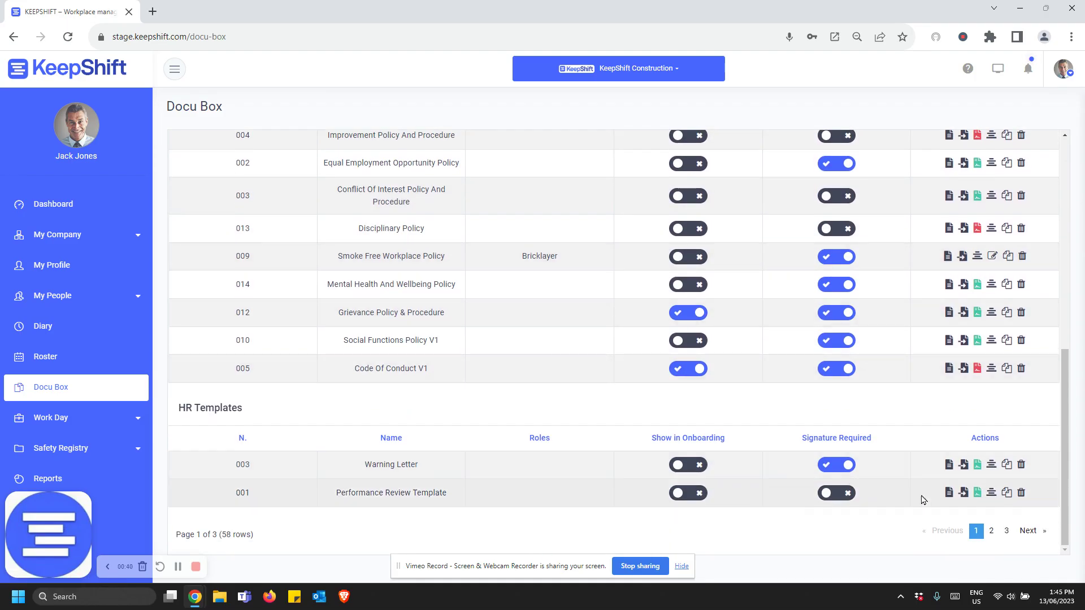
pyautogui.click(991, 533)
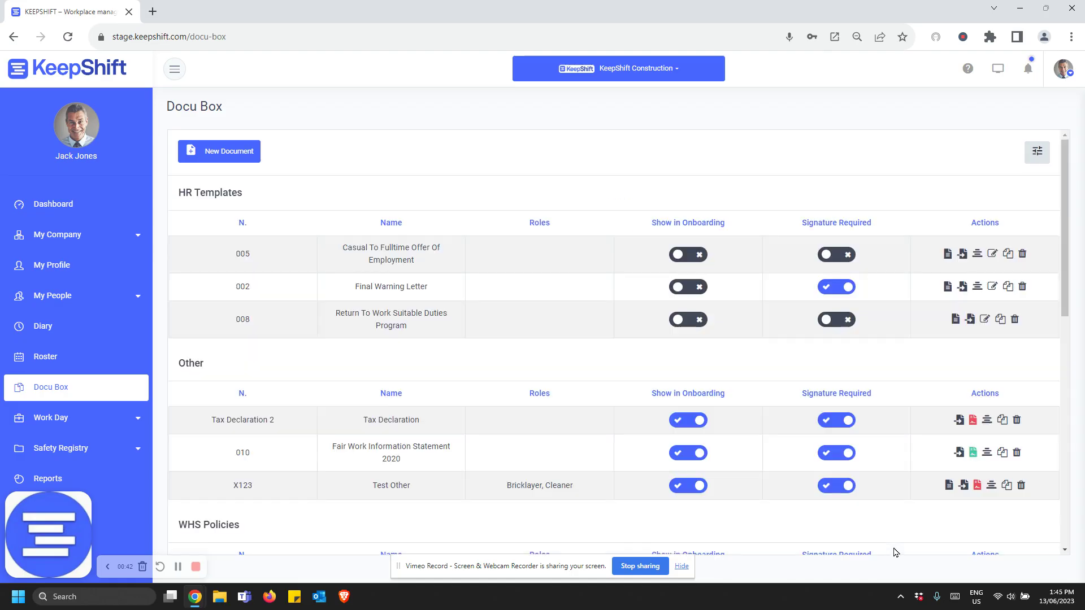
pyautogui.scroll(-7, 932, 444)
pyautogui.scroll(-10, 933, 441)
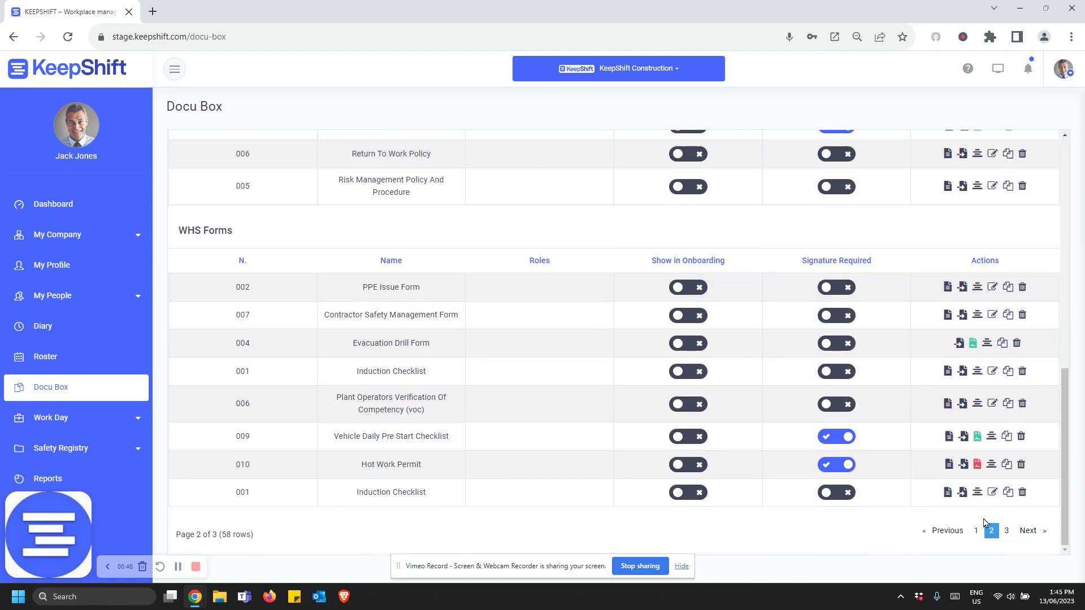
pyautogui.click(976, 531)
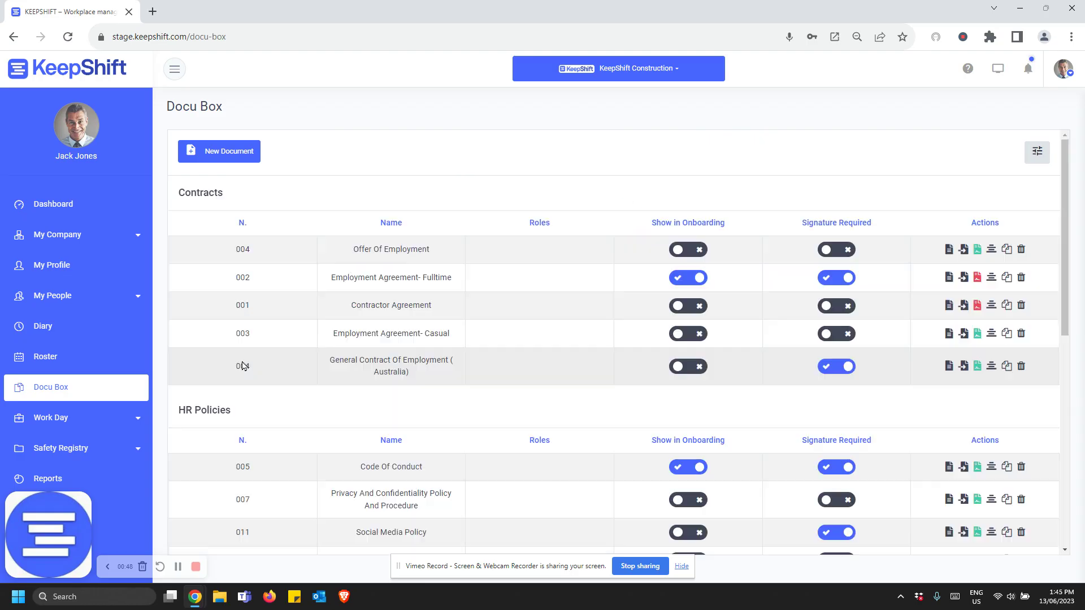
pyautogui.scroll(-5, 187, 390)
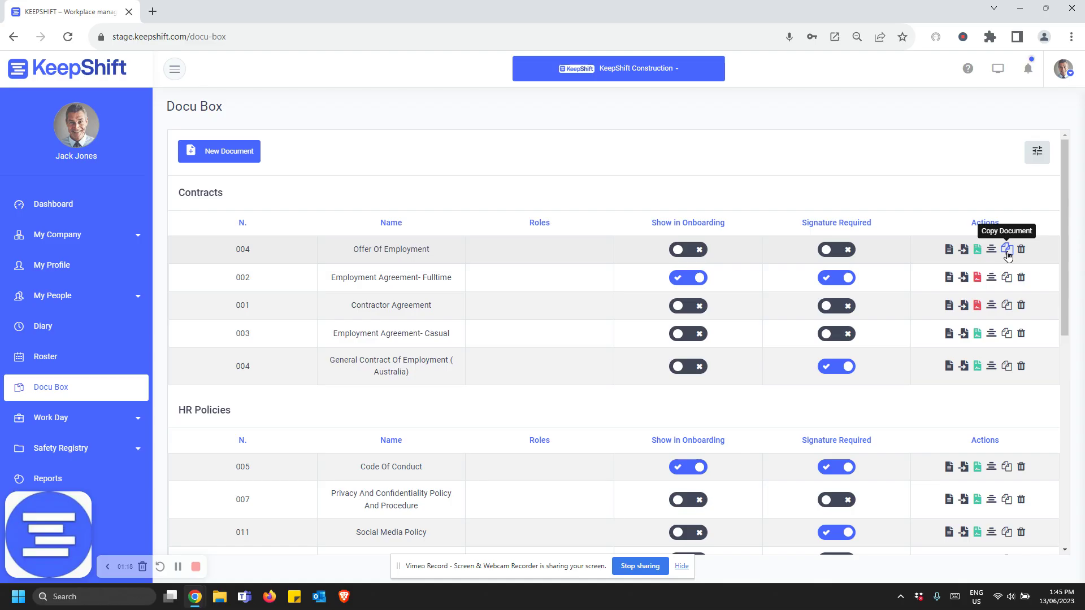
# - View the acknowledgement and signature records of the Offer Of Employment and Employment Agreement- Fulltime contracts
pyautogui.click(976, 251)
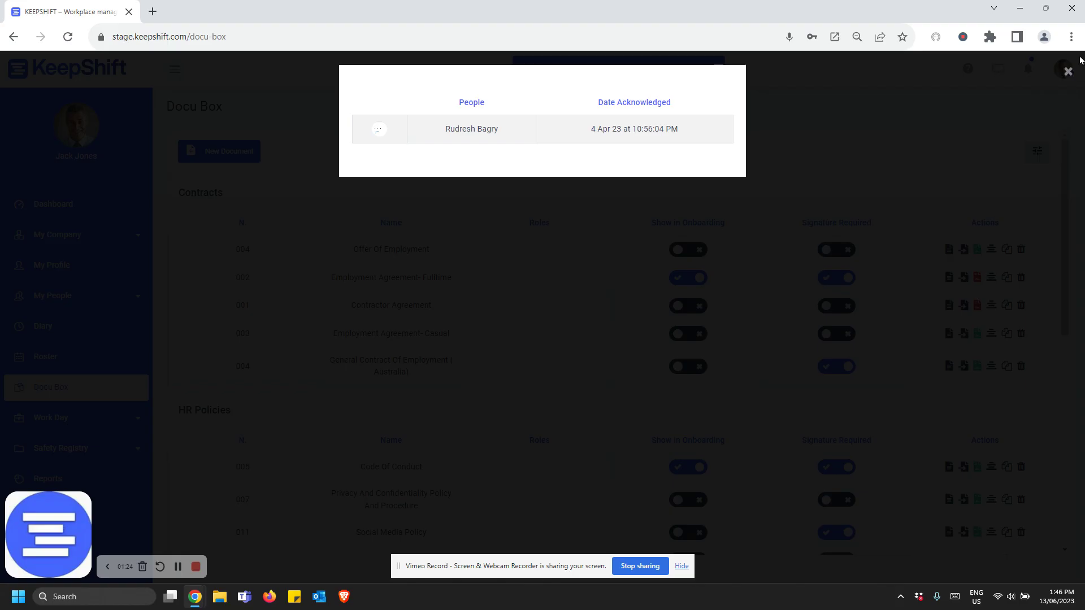
pyautogui.click(1065, 74)
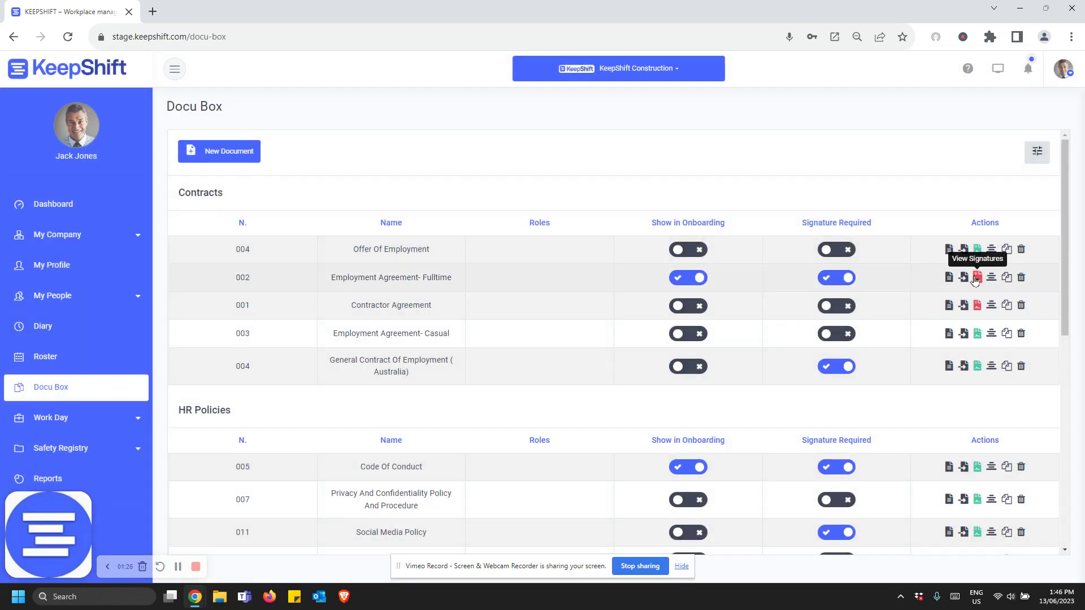
pyautogui.click(976, 278)
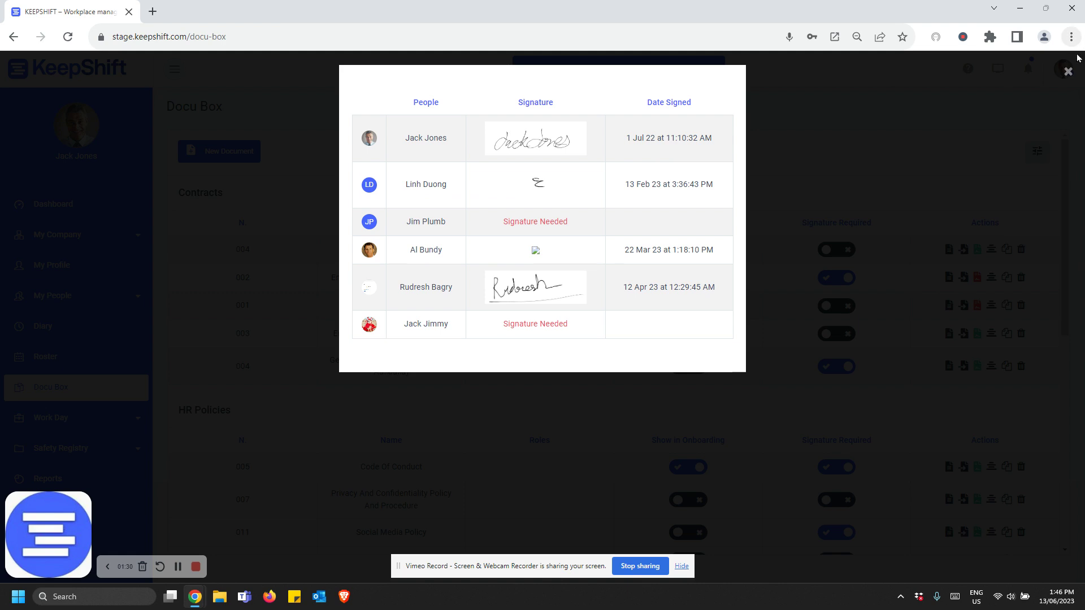
pyautogui.click(1068, 77)
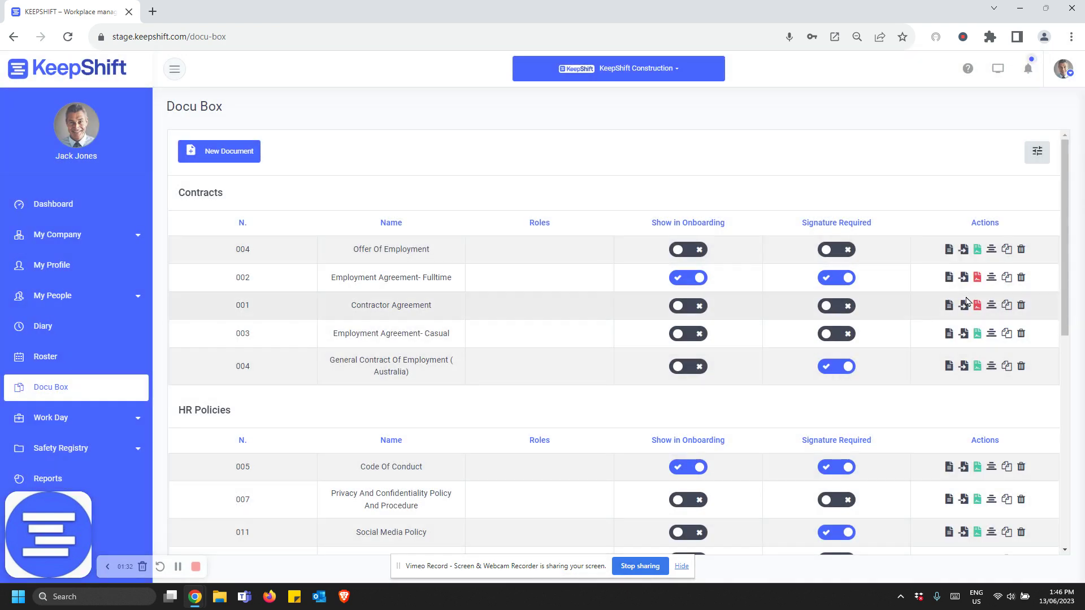
pyautogui.scroll(-2, 332, 352)
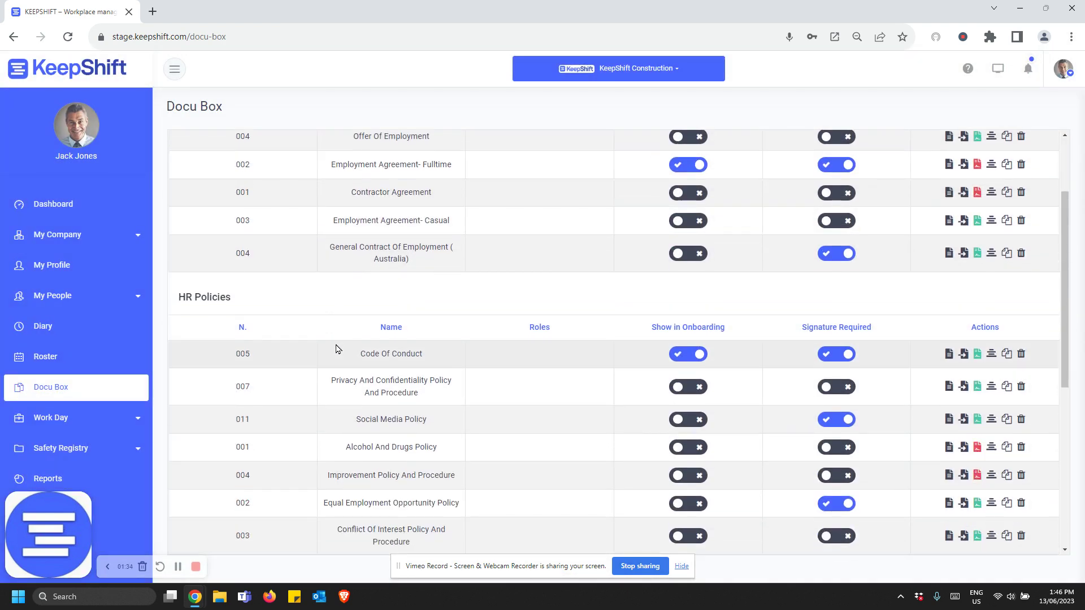
pyautogui.scroll(2, 337, 349)
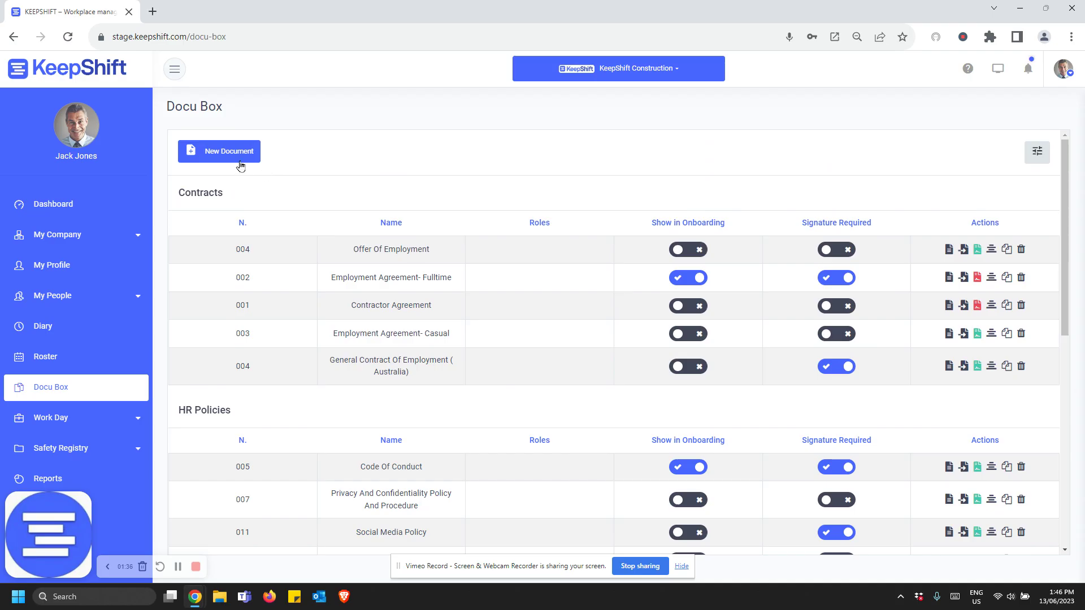
# - Start a new document using the Create option and look over its document type choices, name and description fields
pyautogui.click(208, 155)
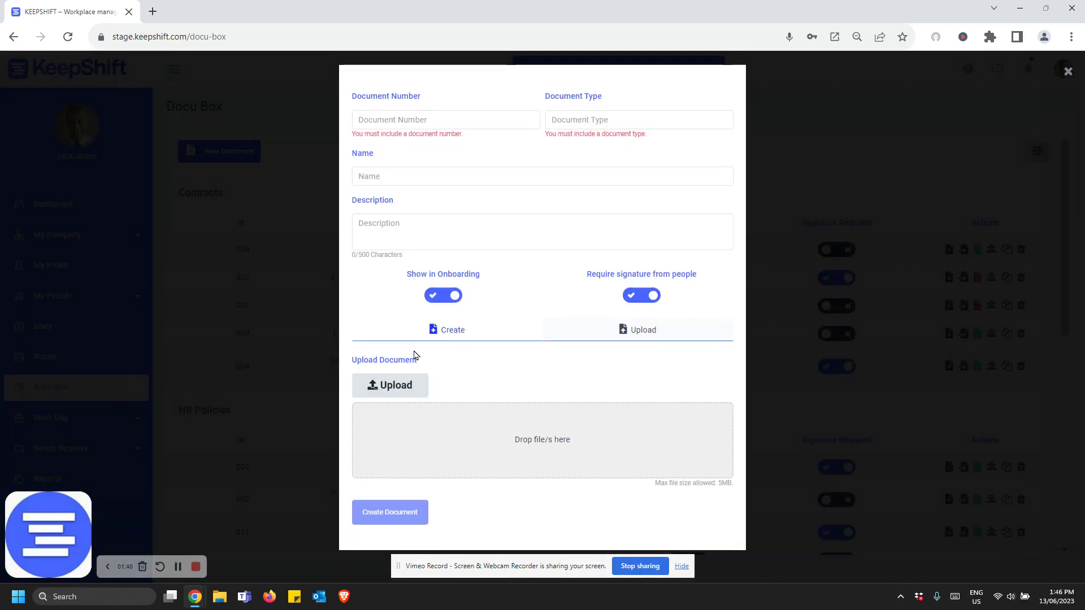
pyautogui.click(447, 335)
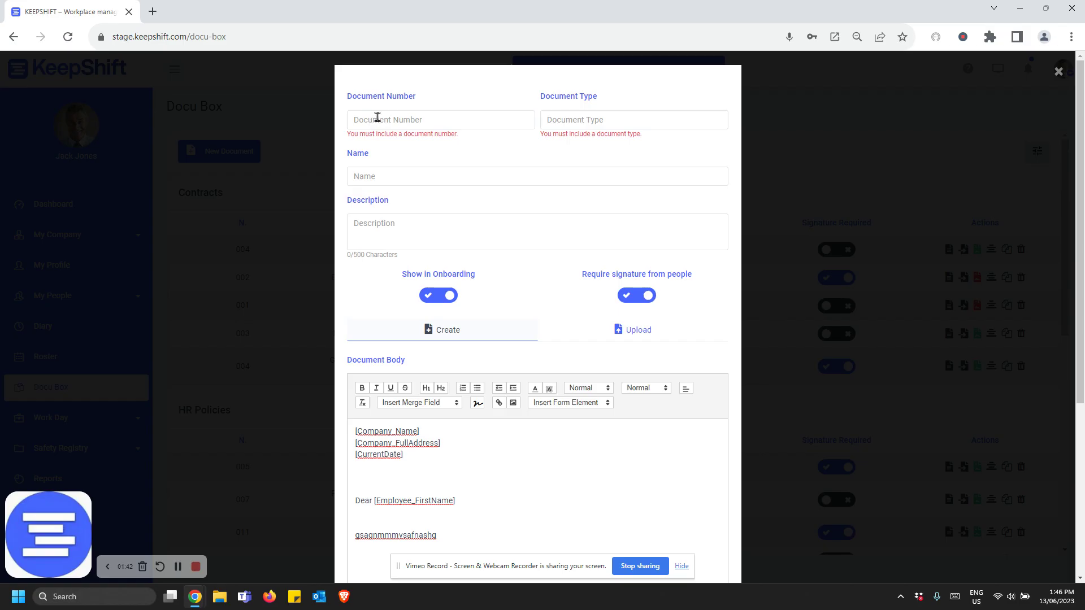
pyautogui.click(577, 123)
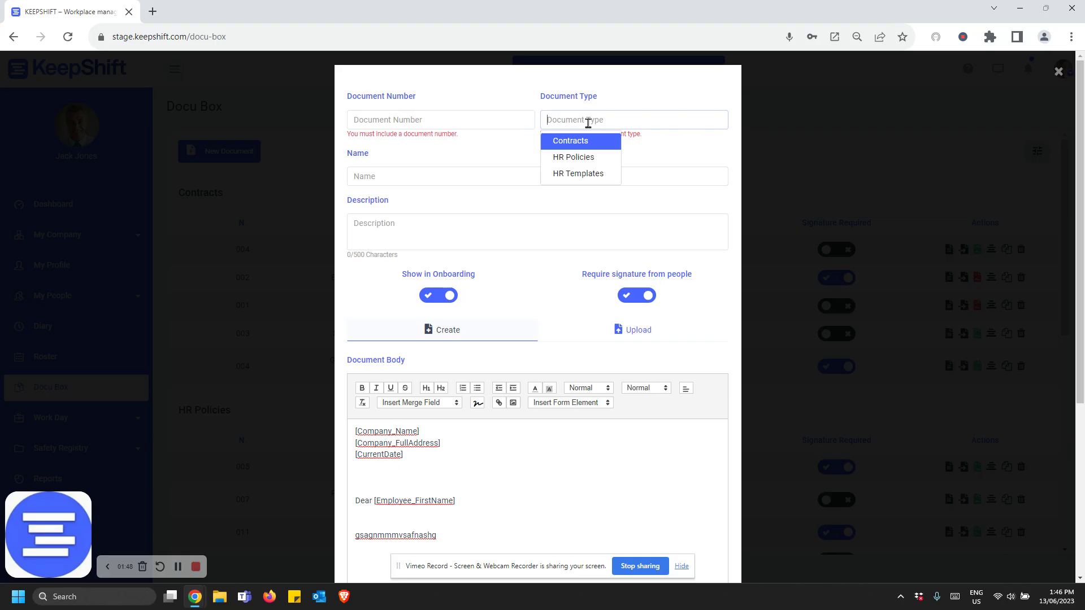
pyautogui.click(375, 175)
pyautogui.click(373, 227)
pyautogui.scroll(-3, 559, 256)
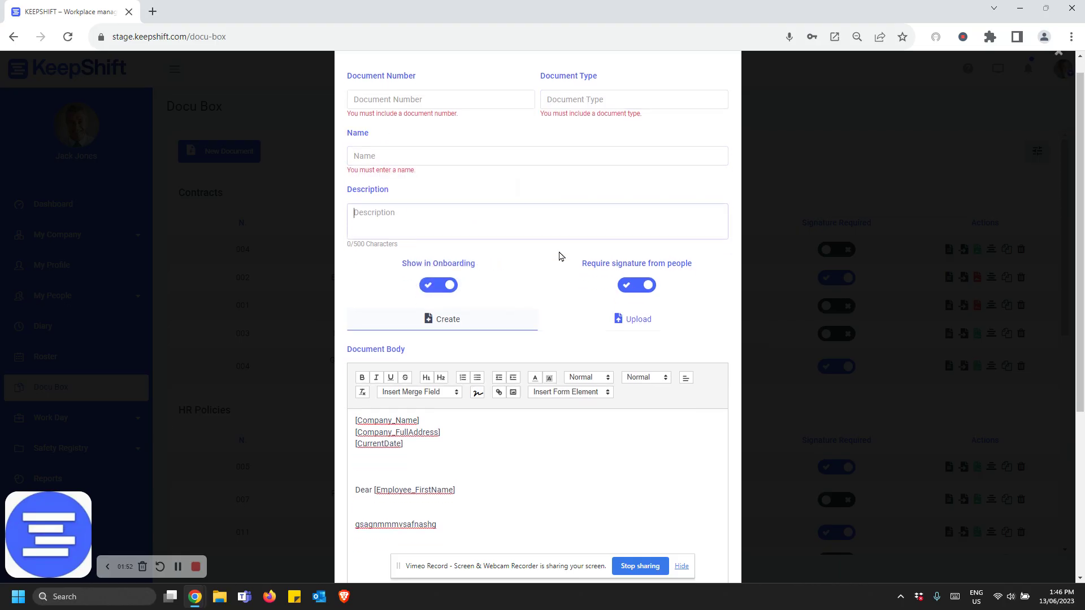
# - Turn Show in Onboarding and Require signature from people off and back on for the new document
pyautogui.click(423, 138)
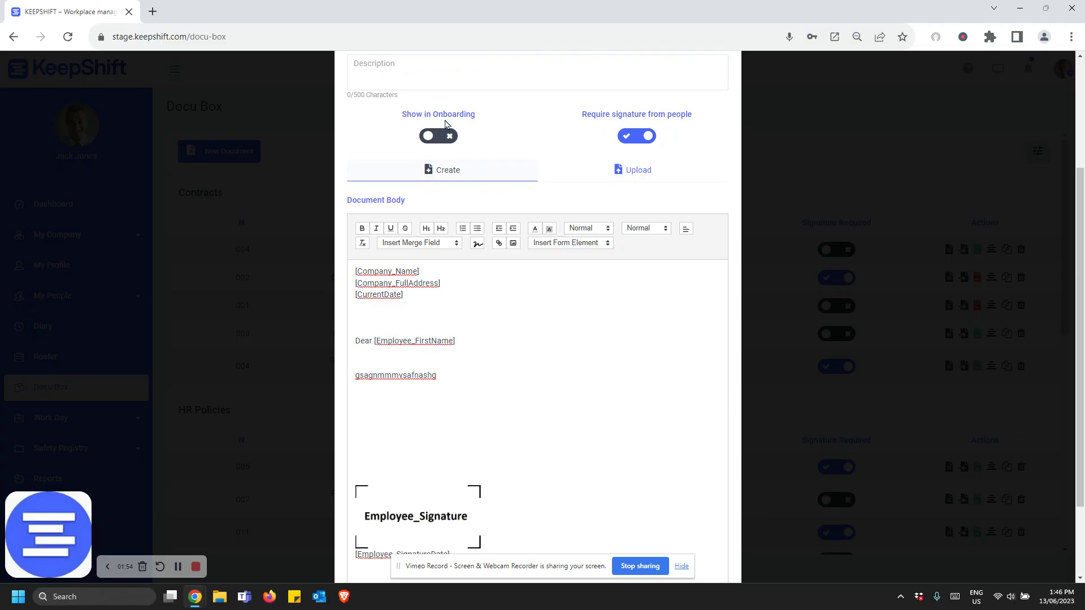
pyautogui.scroll(1, 424, 148)
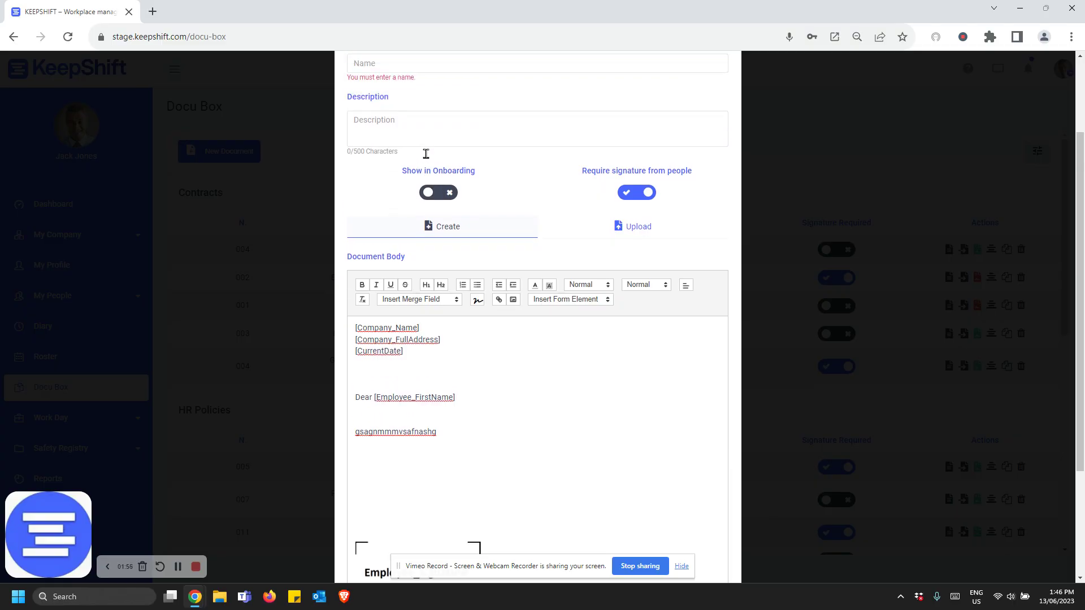
pyautogui.click(455, 194)
pyautogui.click(637, 197)
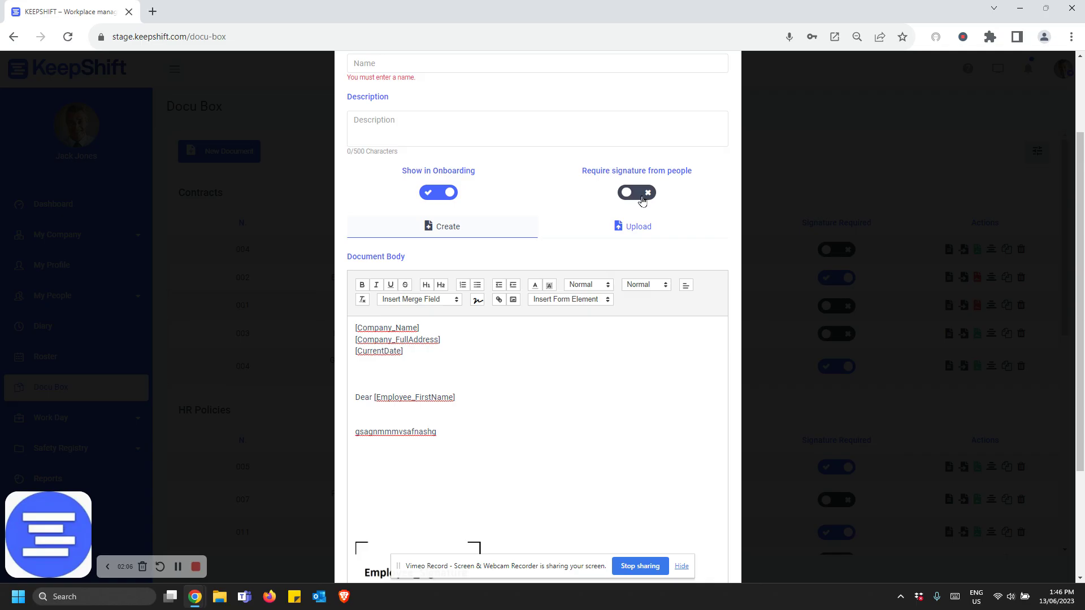
pyautogui.click(641, 197)
# - Insert the Company_Name merge field at the end of the text line below the greeting in the document body
pyautogui.scroll(-2, 399, 349)
pyautogui.scroll(1, 399, 349)
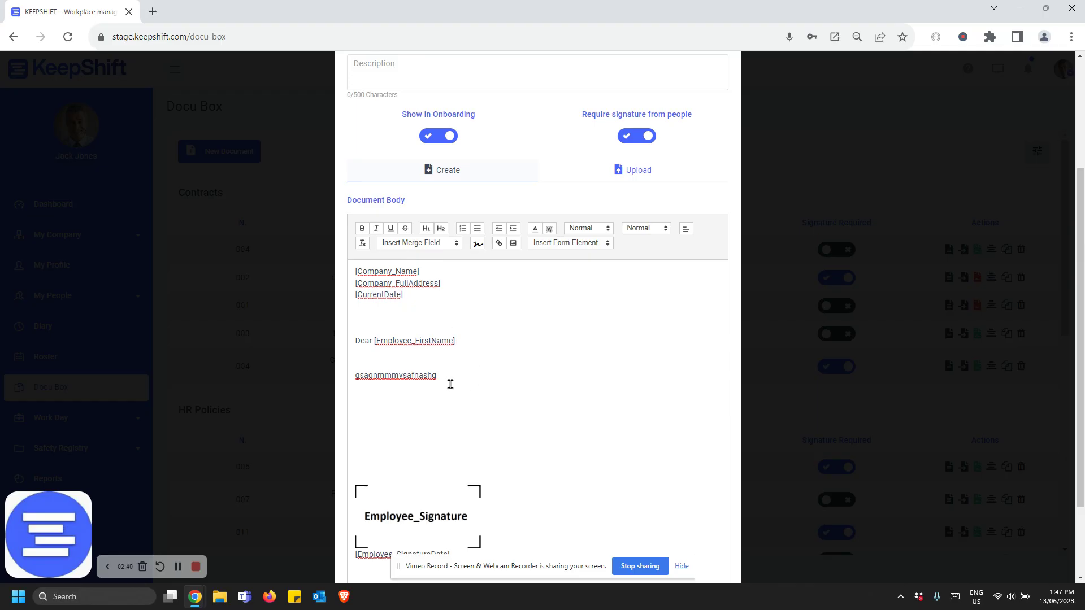
pyautogui.click(425, 246)
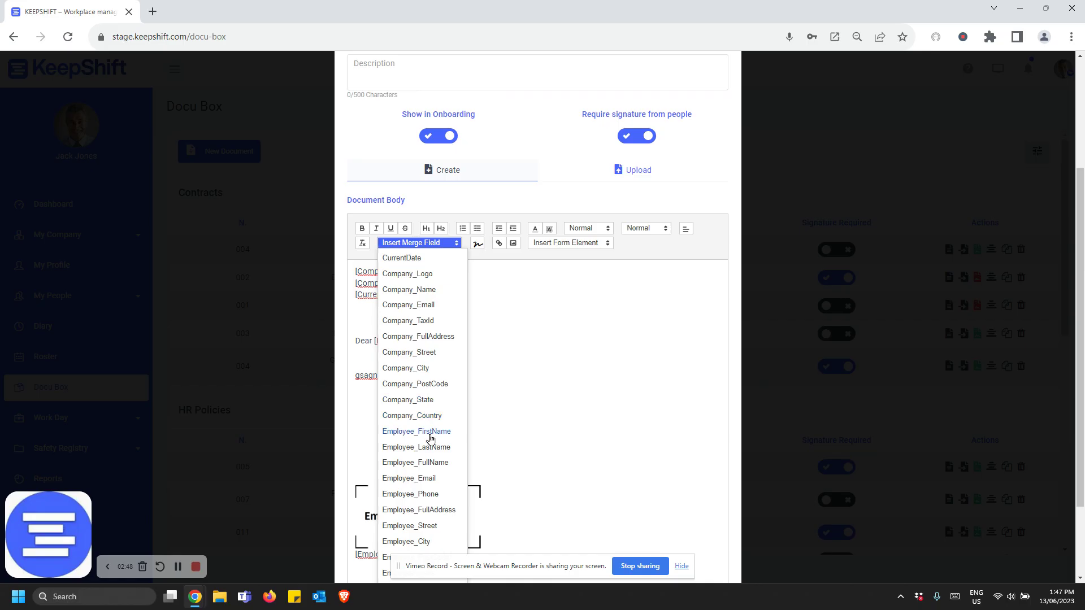
pyautogui.click(425, 290)
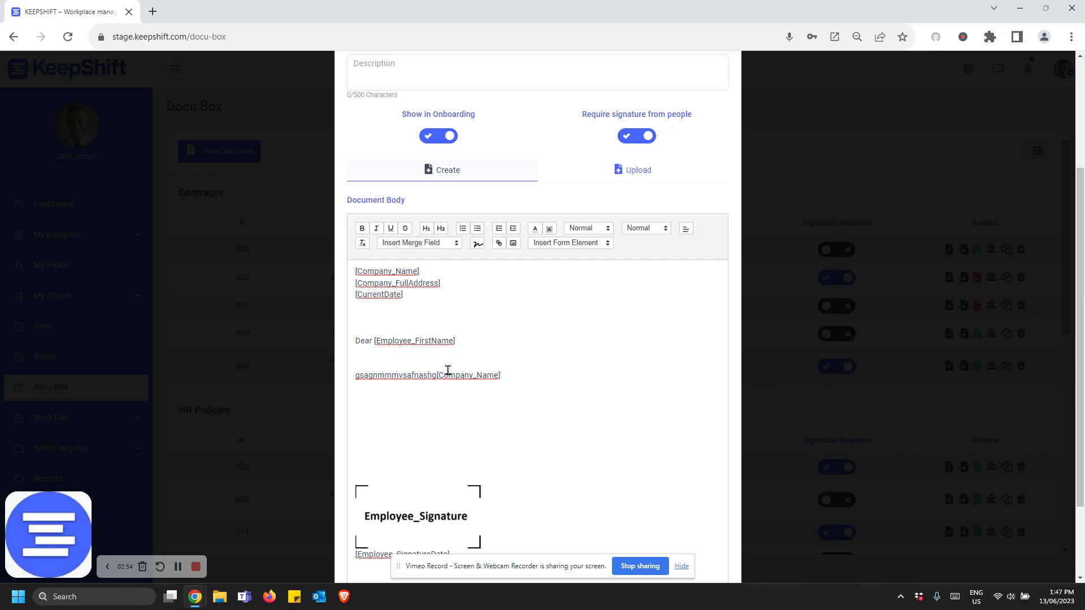
pyautogui.scroll(-2, 535, 428)
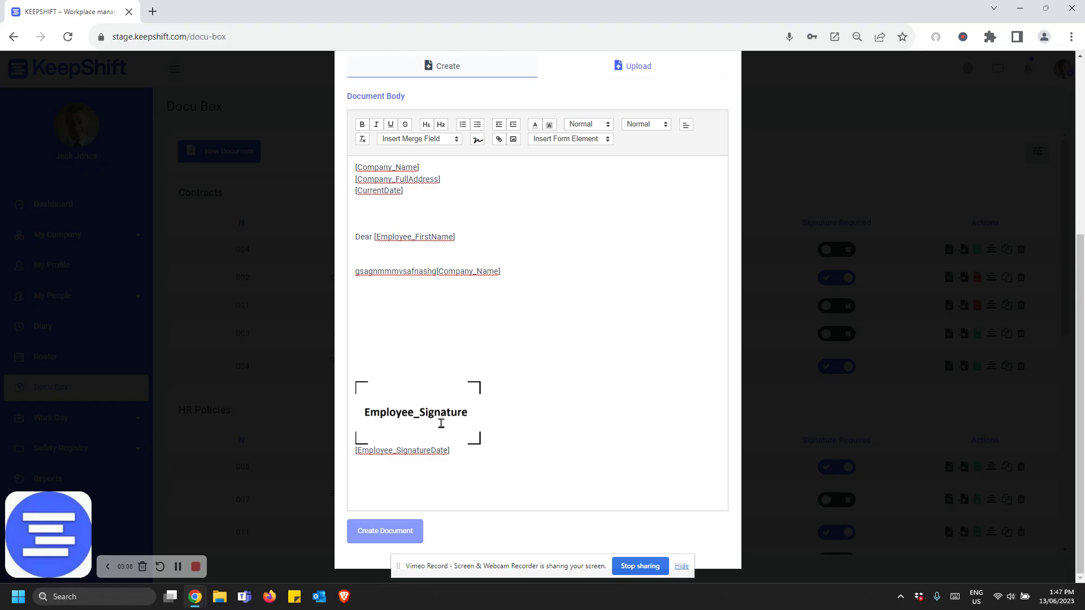
pyautogui.scroll(3, 441, 424)
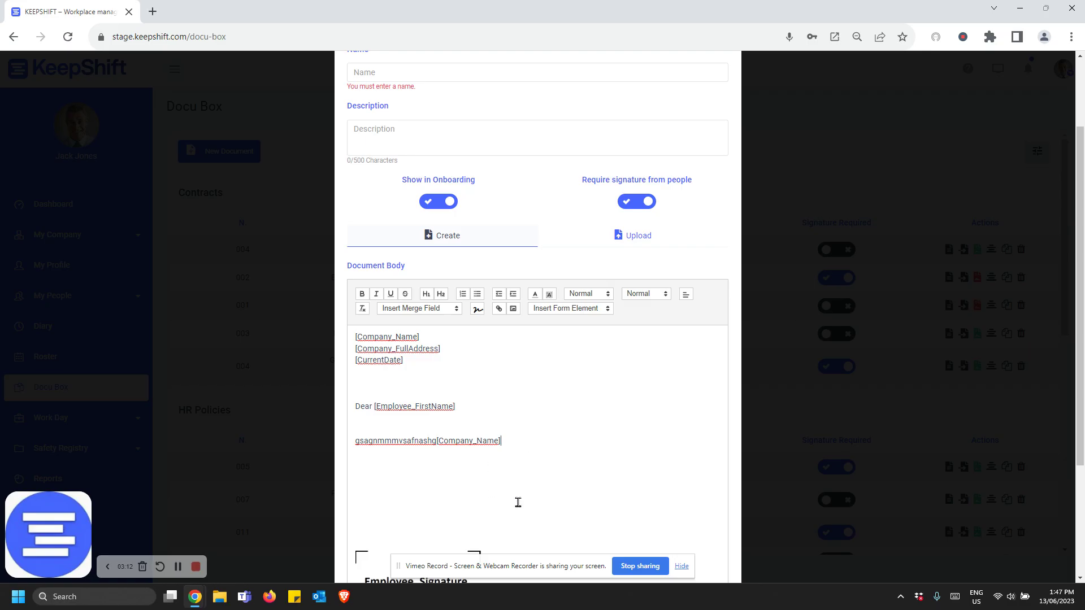
# - Check the Upload option for the new document, and close the form without creating the document
pyautogui.click(632, 236)
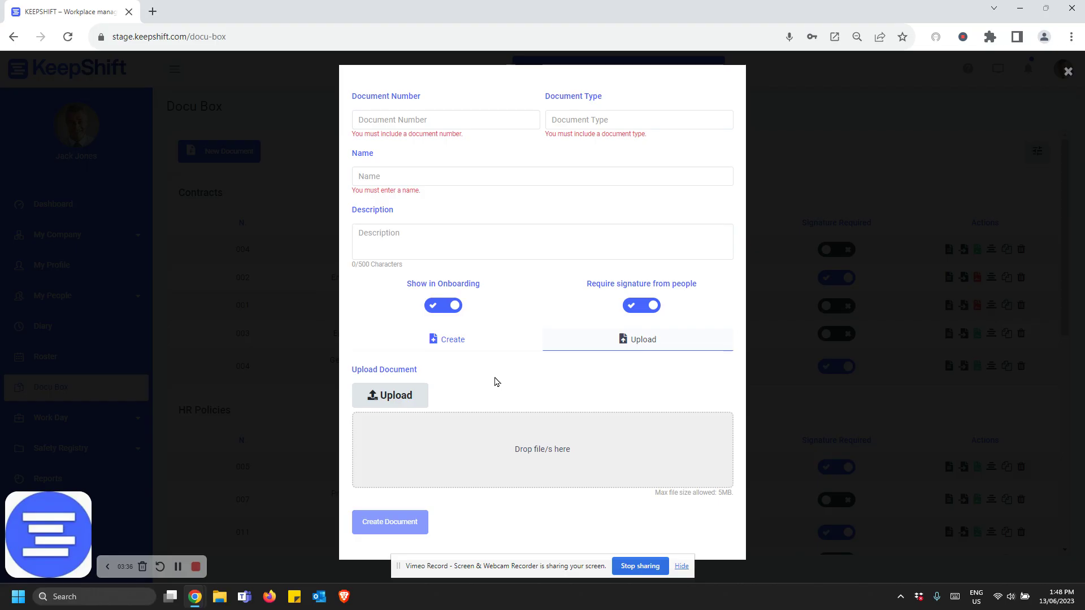
pyautogui.click(450, 346)
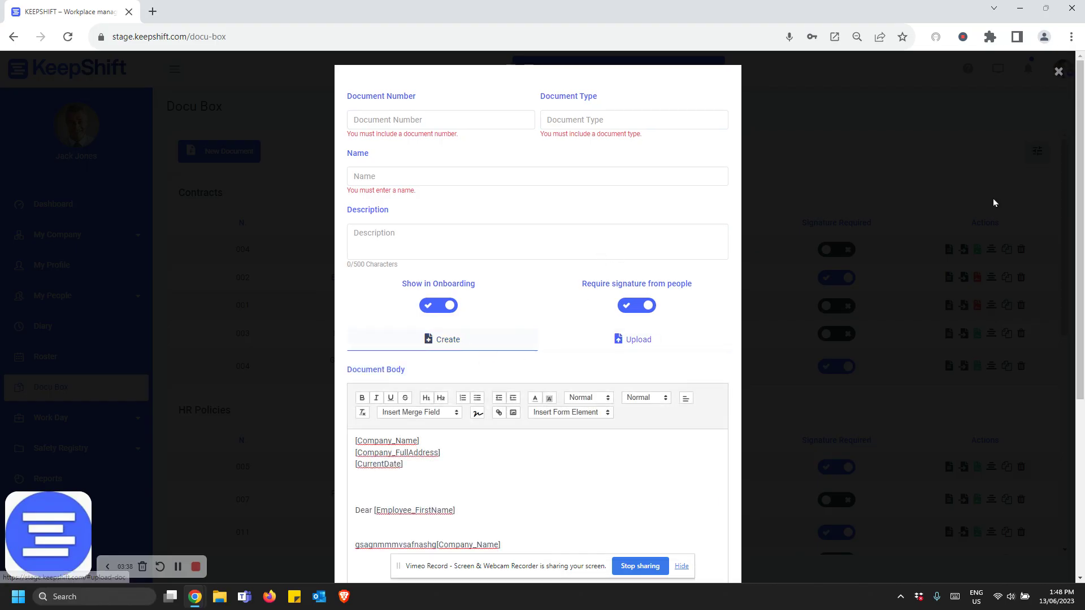
pyautogui.click(1058, 72)
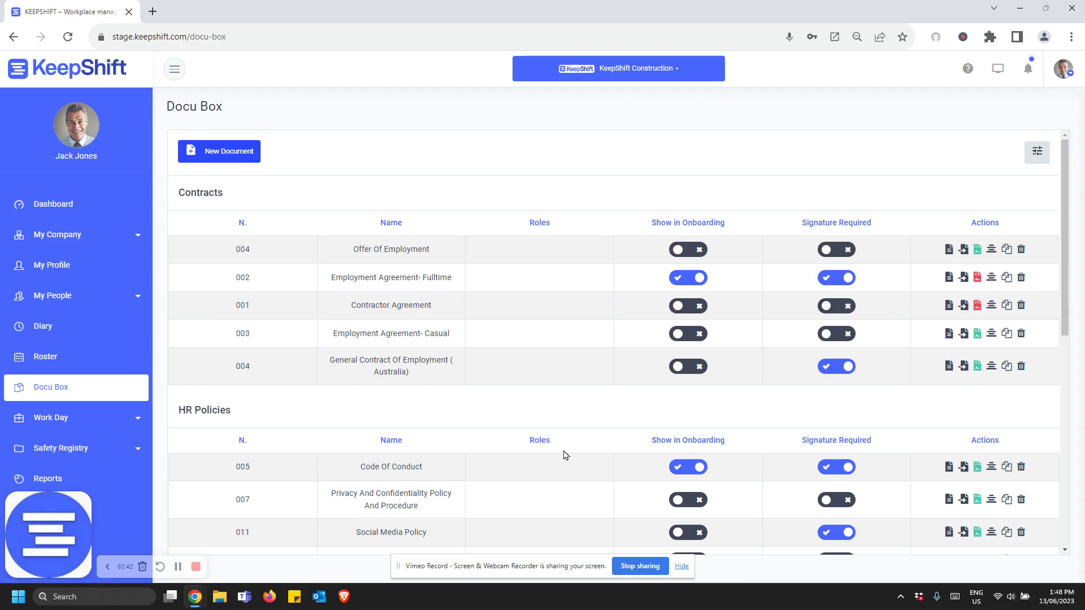
pyautogui.scroll(-4, 566, 455)
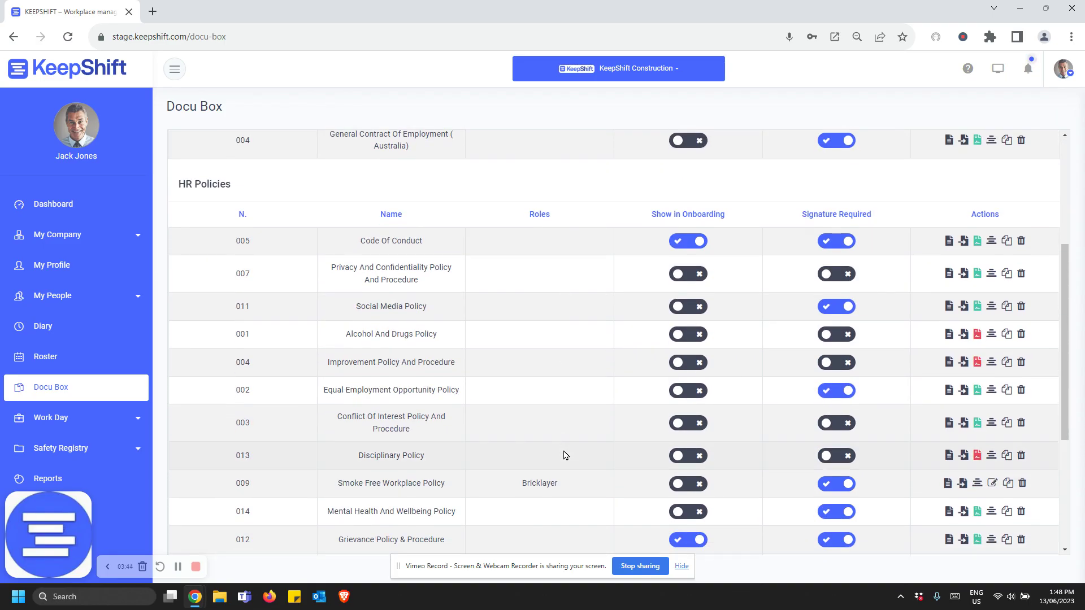
pyautogui.scroll(4, 565, 455)
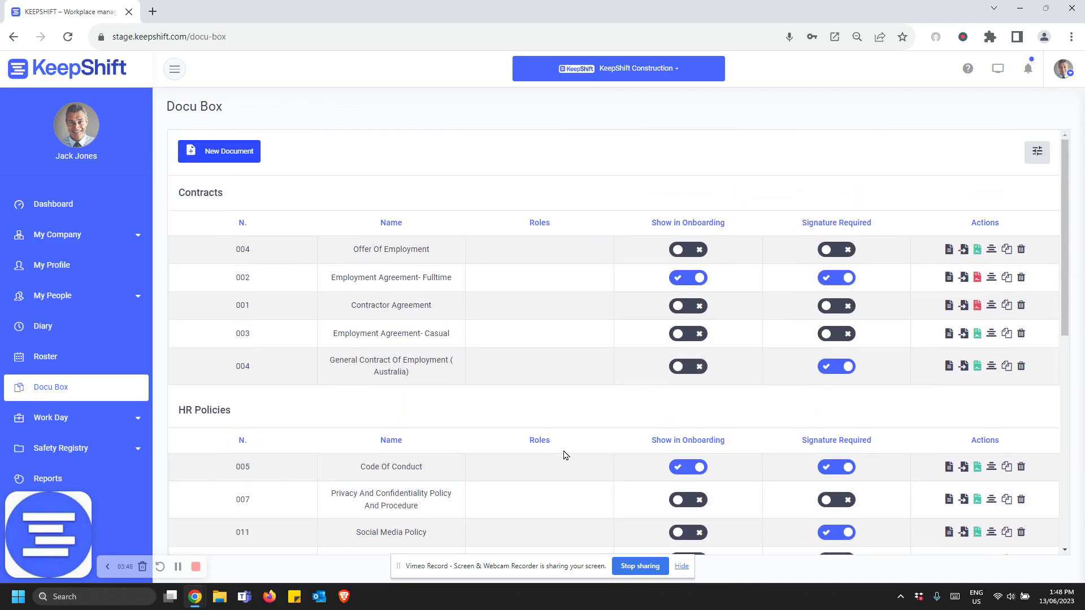